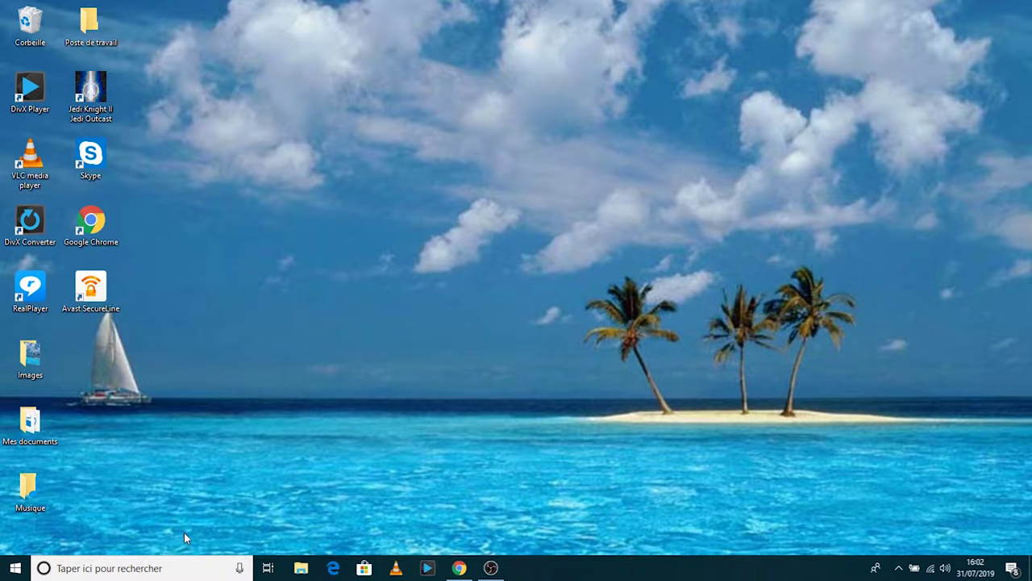
Step: Run msconfig to open the Configuration du système utility
{"action": "key", "text": "super+r"}
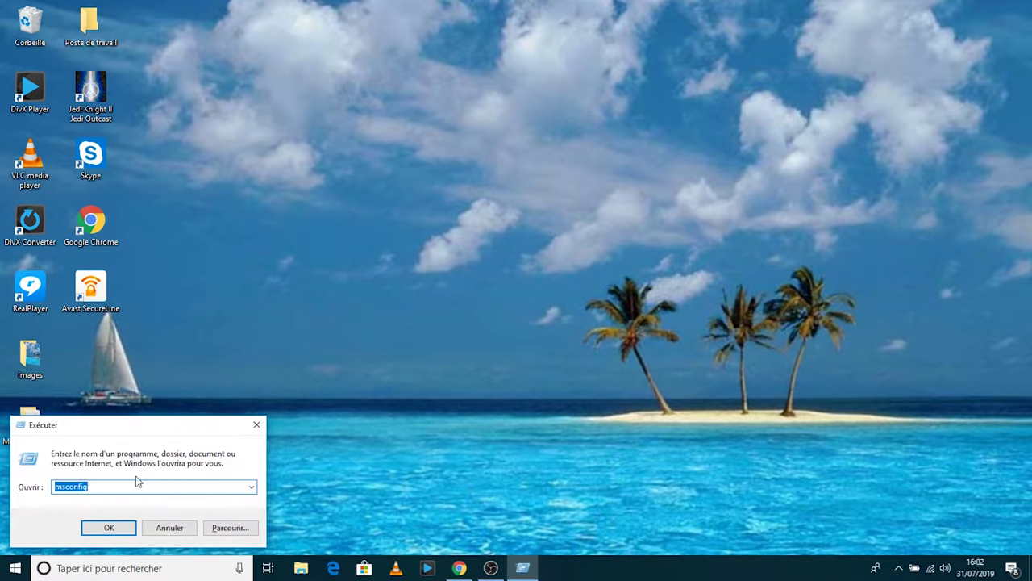
{"action": "left_click_drag", "start_coordinate": [124, 480], "coordinate": [3, 477]}
{"action": "type", "text": "ms"}
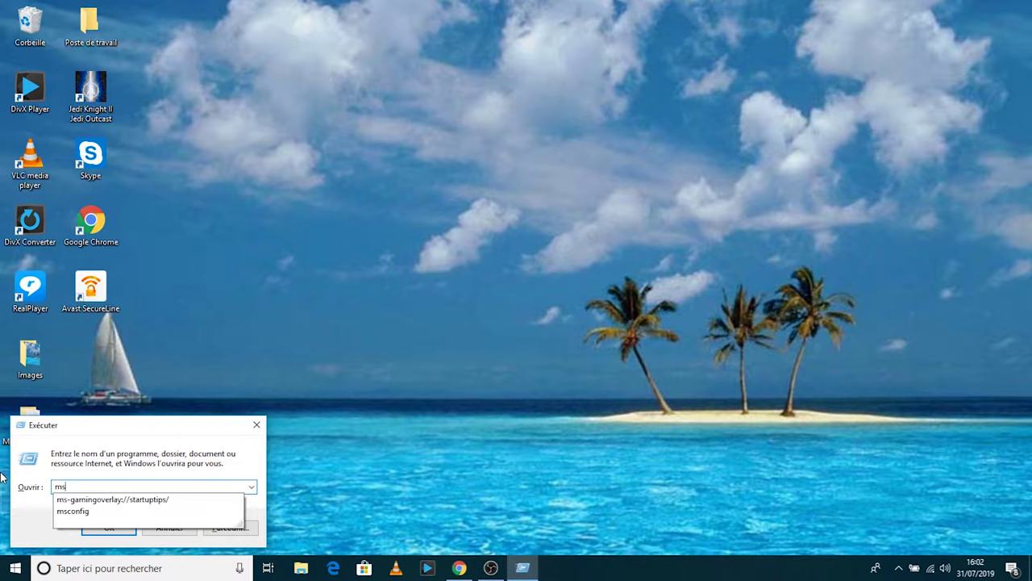
{"action": "type", "text": "con fig"}
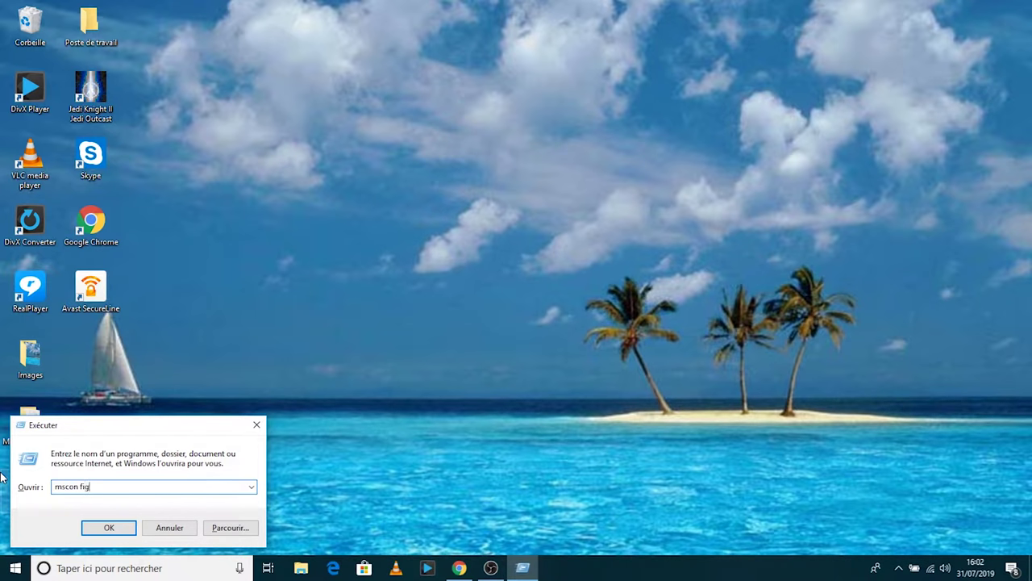
{"action": "key", "text": "Return"}
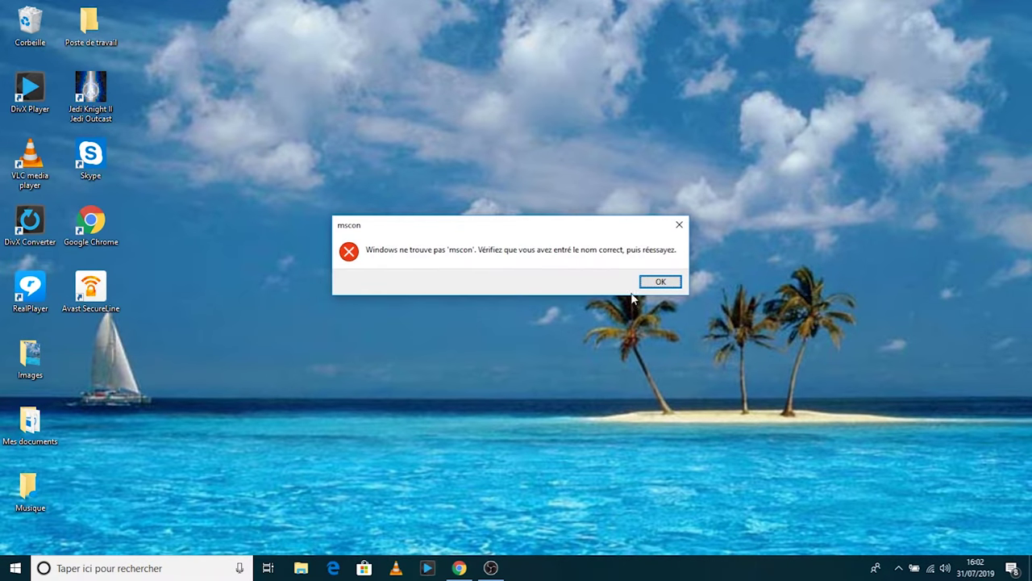
{"action": "left_click", "coordinate": [655, 283]}
{"action": "type", "text": "msconfig"}
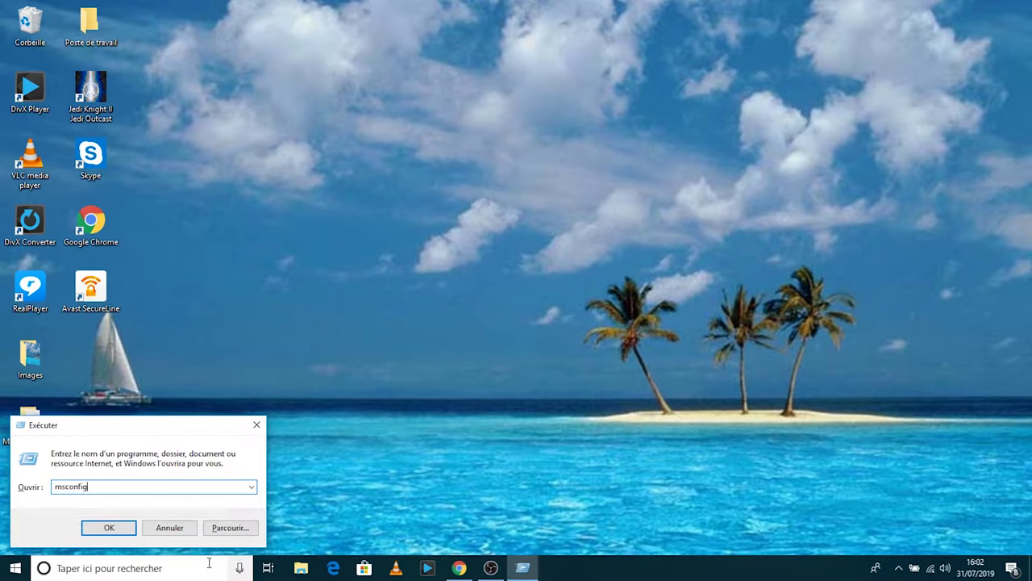
{"action": "key", "text": "Return"}
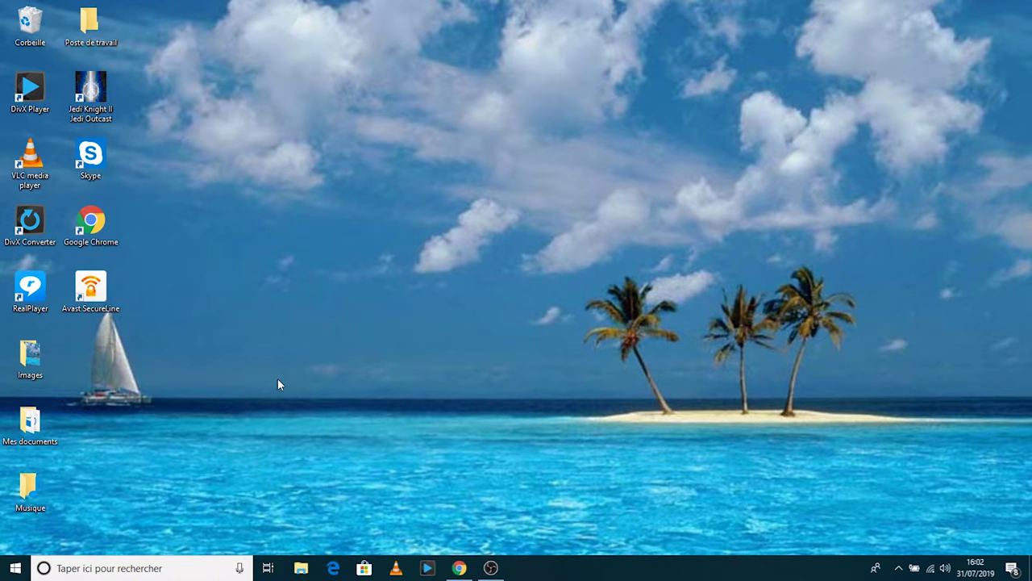
Step: In Windows 10's advanced boot options, set the number of processors to 4 and enable Débogage, closing Configuration du système without saving
{"action": "left_click", "coordinate": [391, 183]}
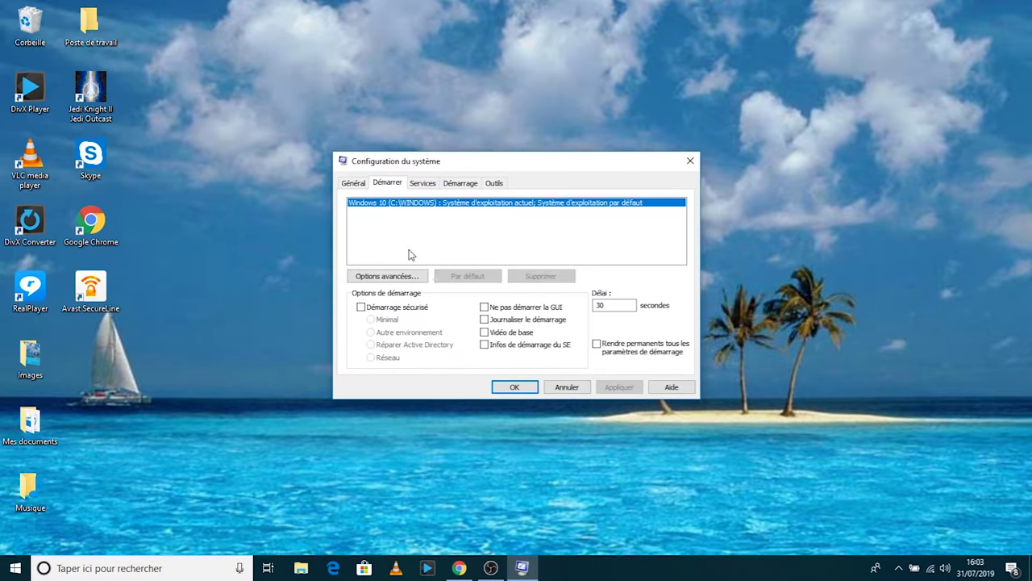
{"action": "left_click", "coordinate": [400, 277]}
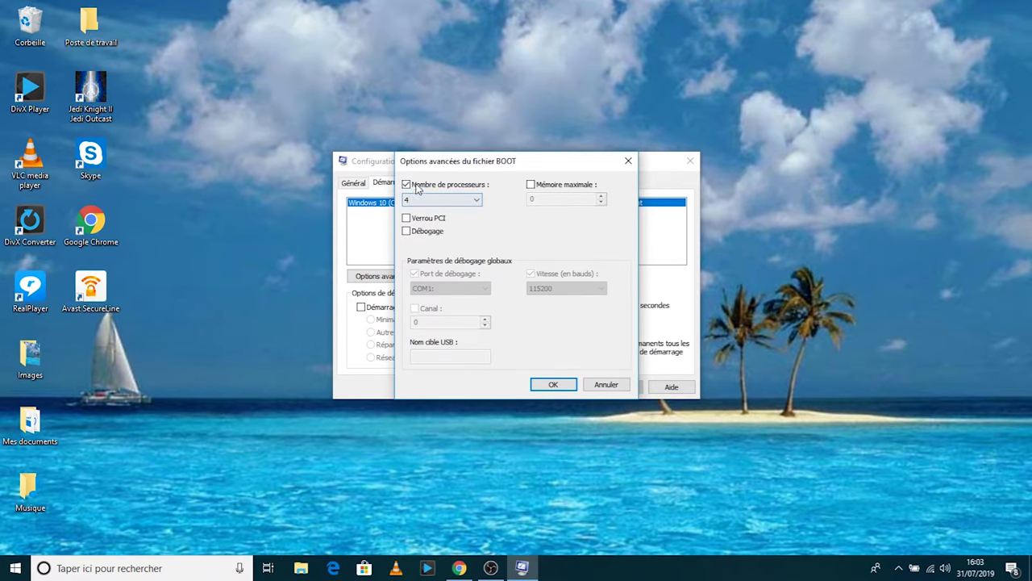
{"action": "left_click", "coordinate": [442, 200]}
{"action": "left_click", "coordinate": [427, 210]}
{"action": "left_click", "coordinate": [456, 186]}
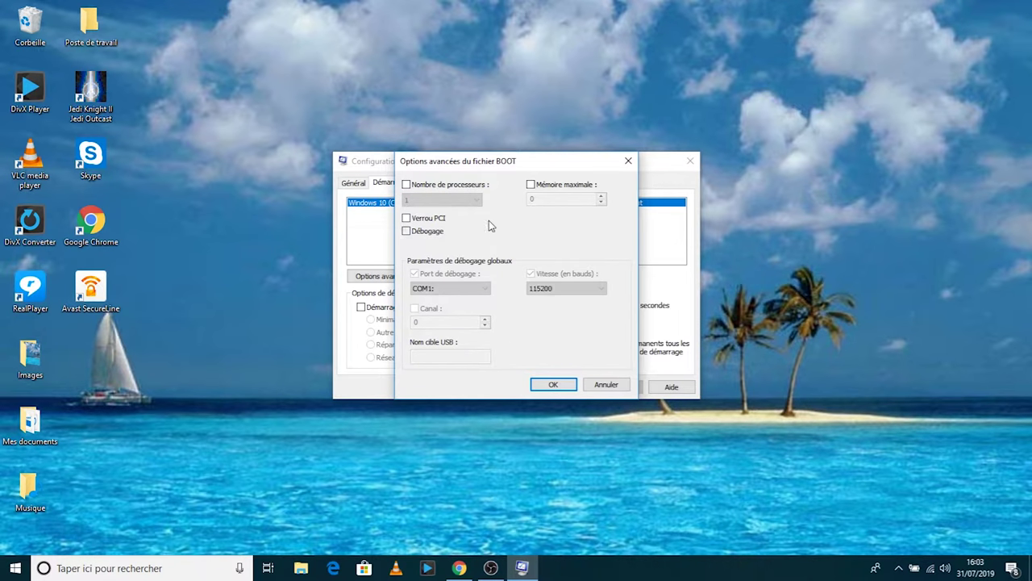
{"action": "left_click", "coordinate": [489, 229]}
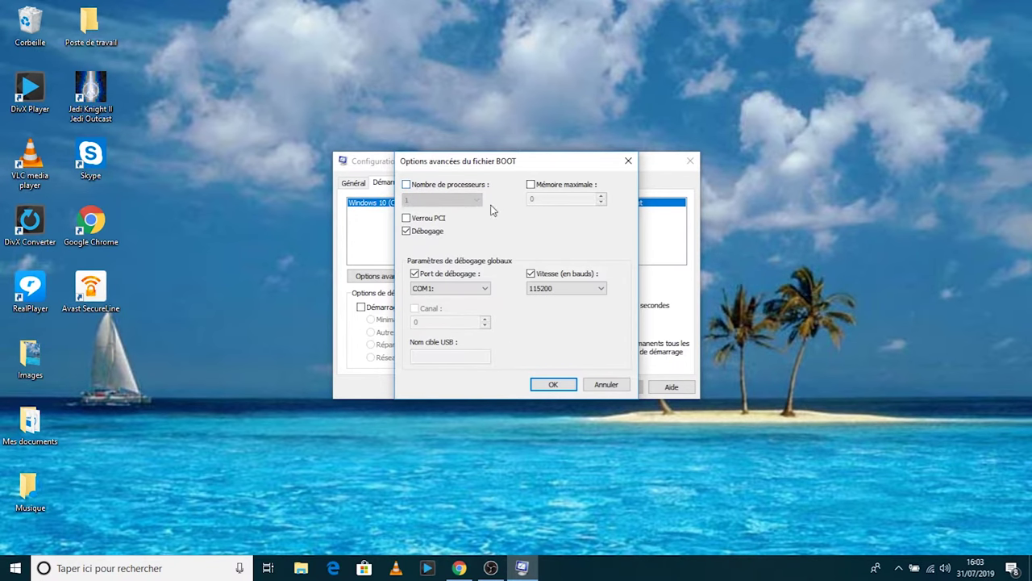
{"action": "left_click", "coordinate": [444, 199]}
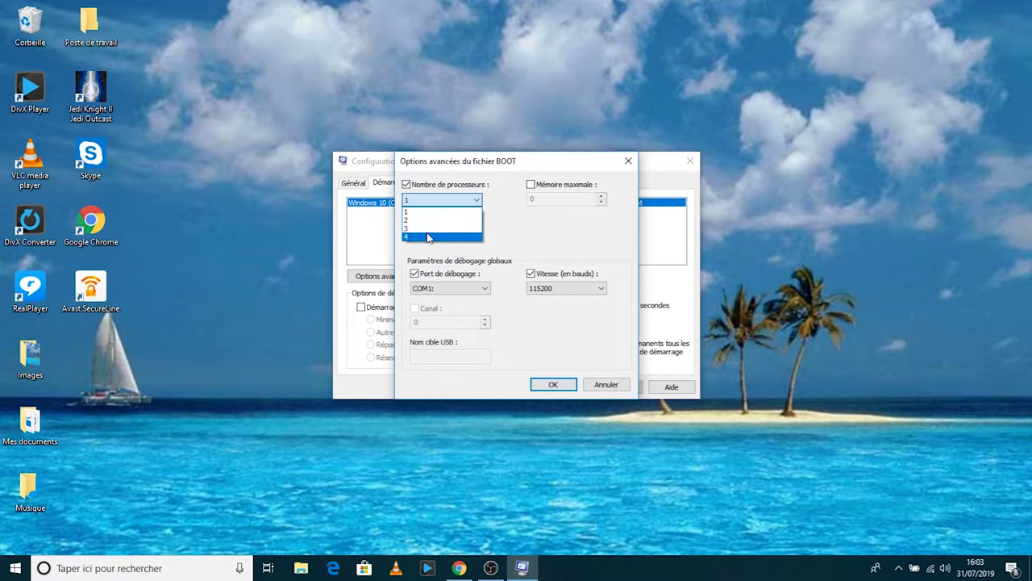
{"action": "left_click", "coordinate": [428, 239]}
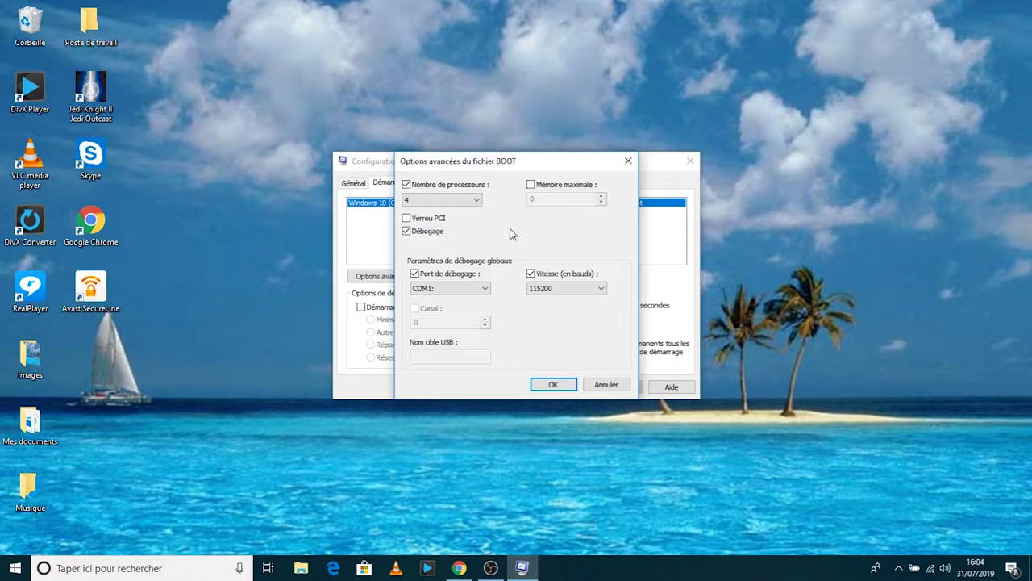
{"action": "left_click", "coordinate": [626, 163]}
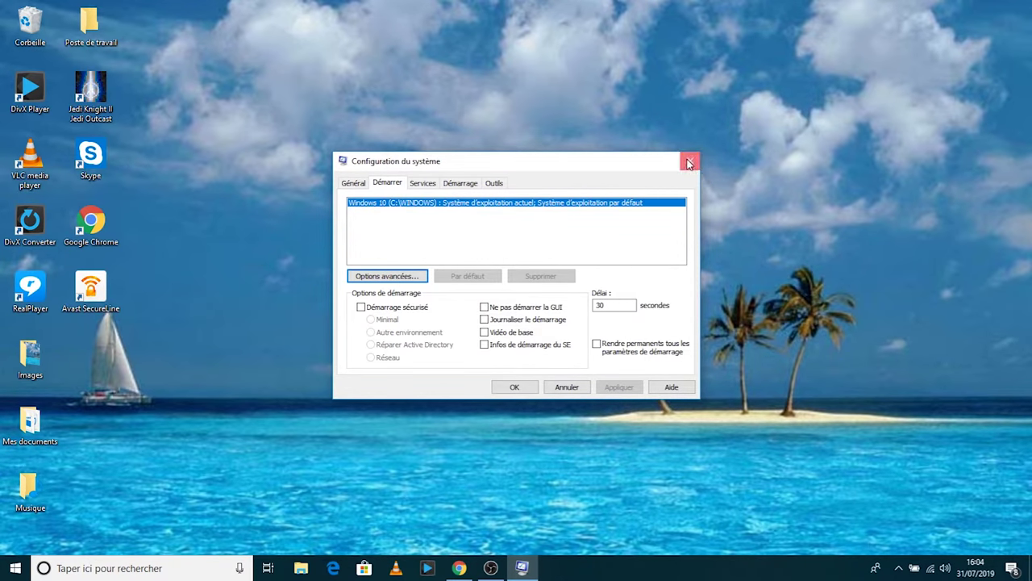
{"action": "left_click", "coordinate": [690, 163]}
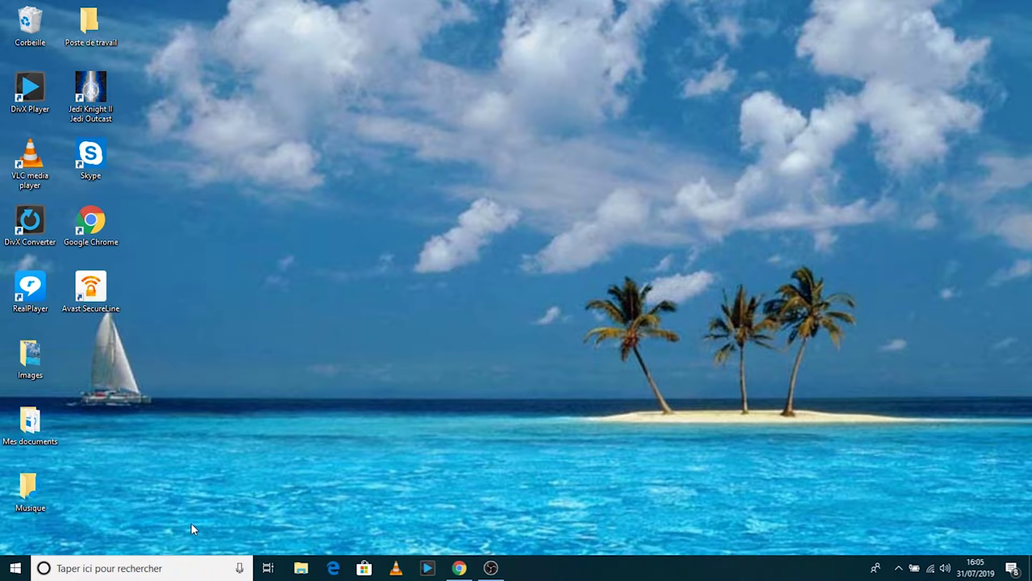
Step: Open Options d'alimentation in the Matériel et audio category of the Panneau de configuration
{"action": "left_click", "coordinate": [165, 570]}
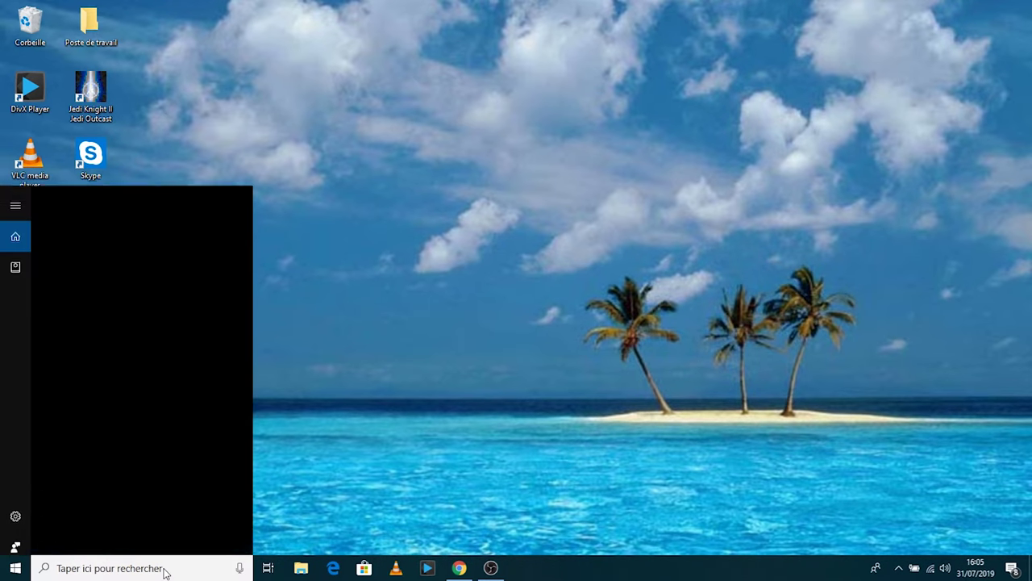
{"action": "type", "text": "pann"}
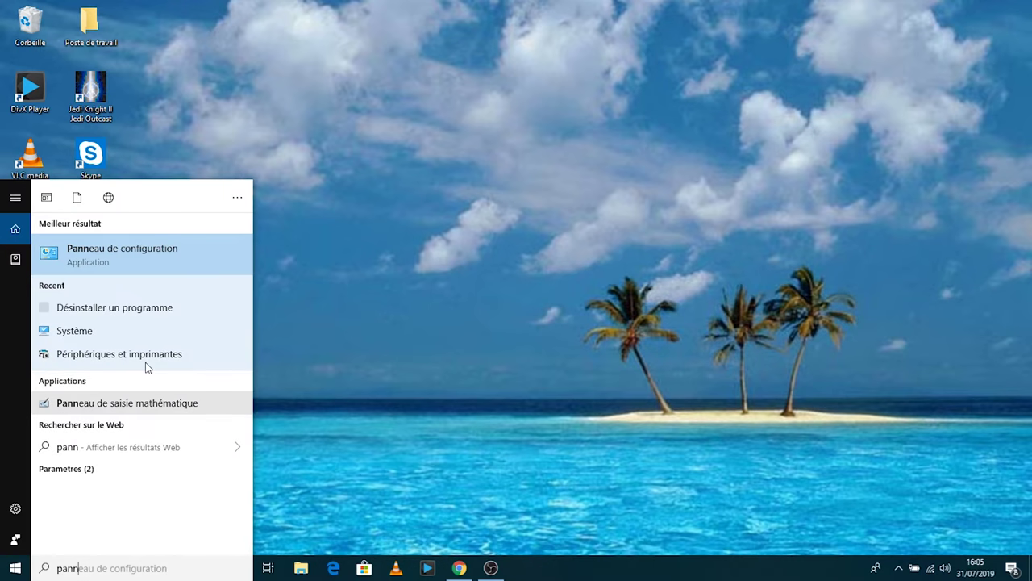
{"action": "key", "text": "Return"}
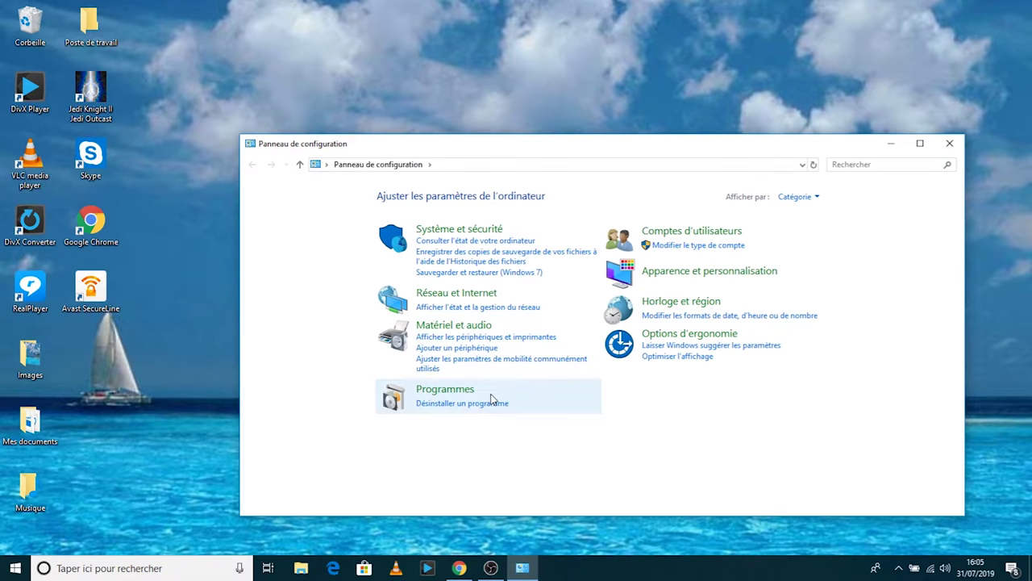
{"action": "left_click", "coordinate": [479, 326]}
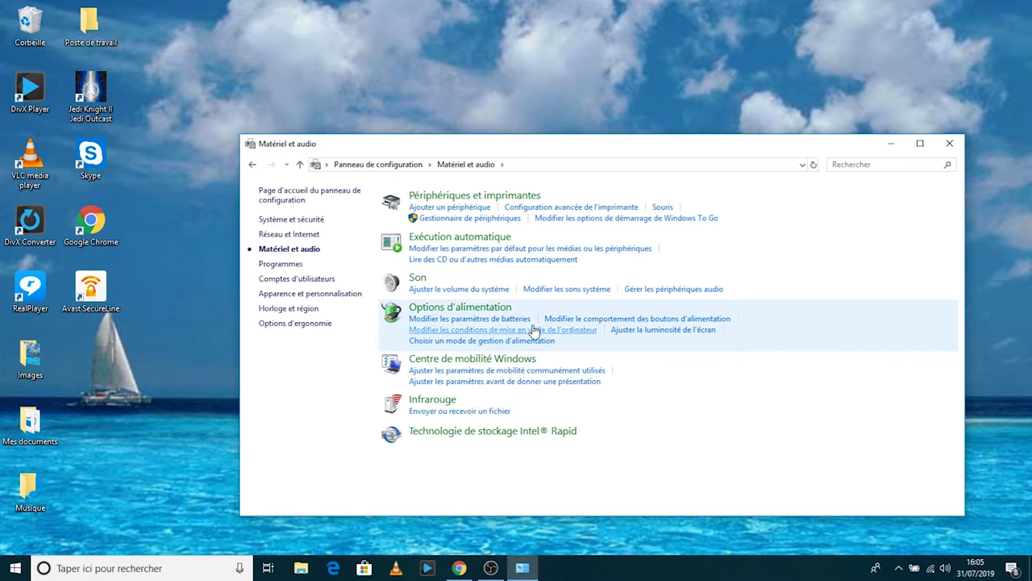
{"action": "left_click", "coordinate": [476, 312]}
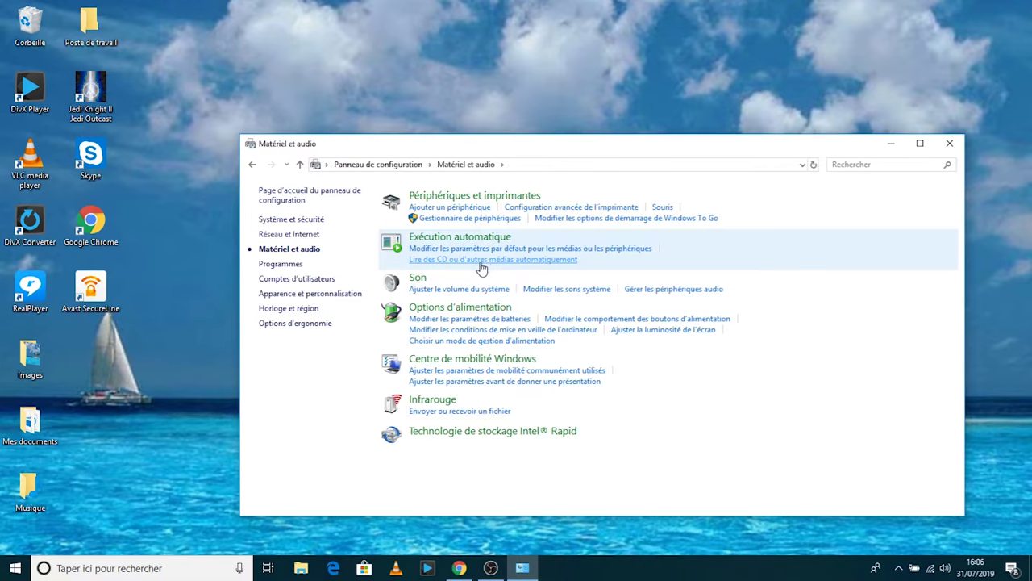
{"action": "left_click", "coordinate": [458, 307]}
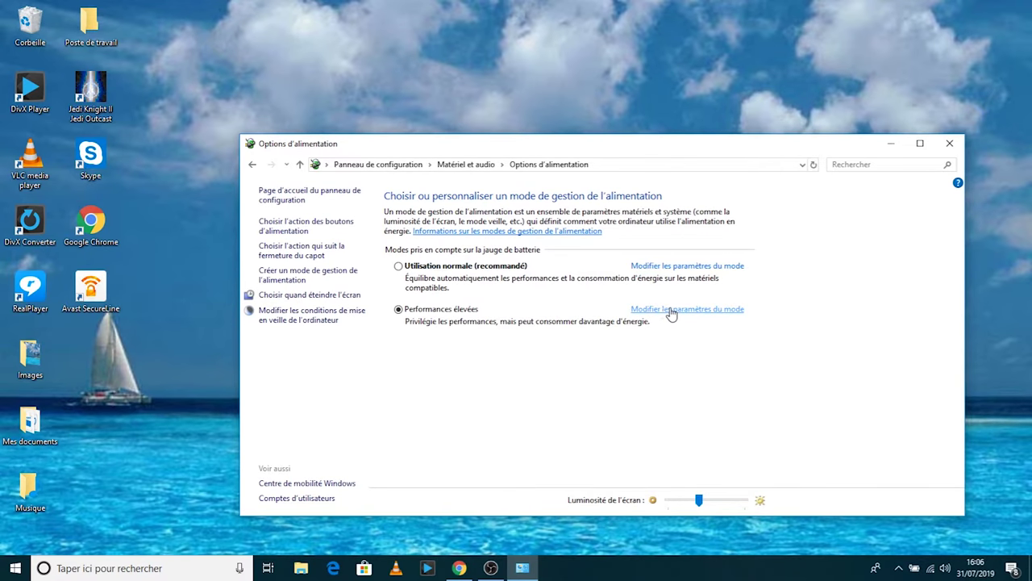
Step: Check the minimum processor state in the advanced power settings of the Performances élevées plan and close the settings windows
{"action": "left_click", "coordinate": [671, 312]}
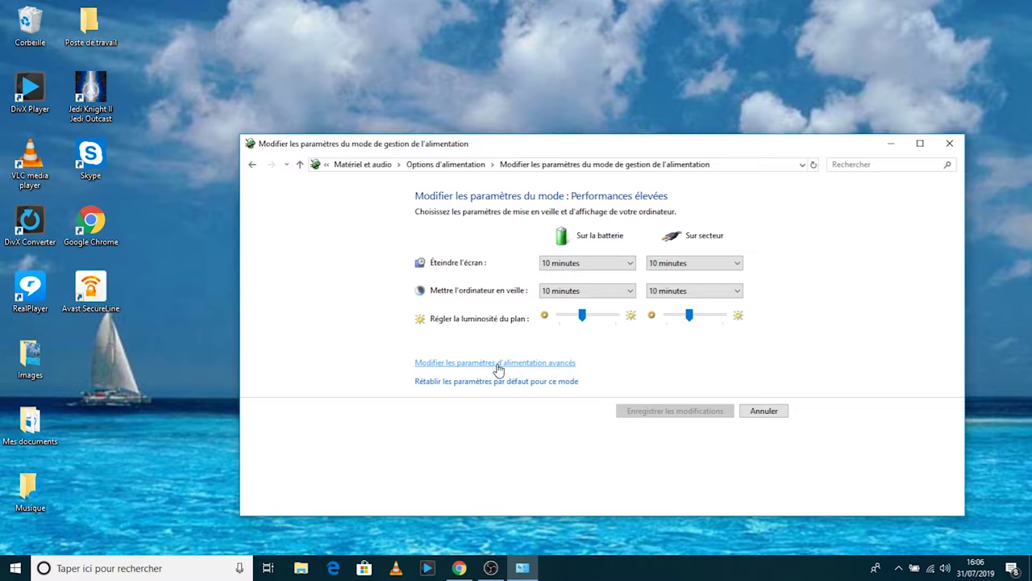
{"action": "left_click", "coordinate": [499, 365]}
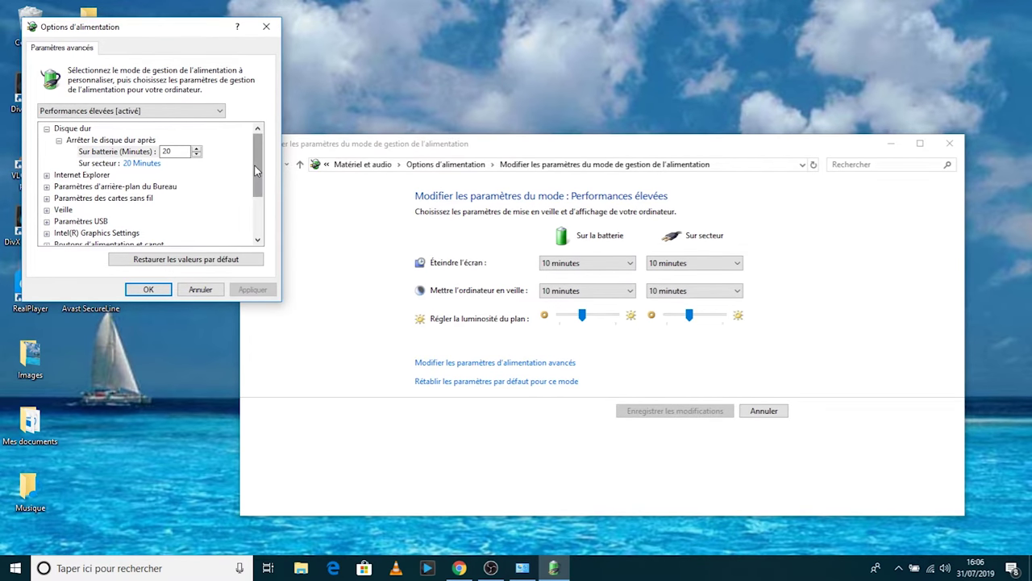
{"action": "left_click_drag", "start_coordinate": [254, 169], "coordinate": [255, 197]}
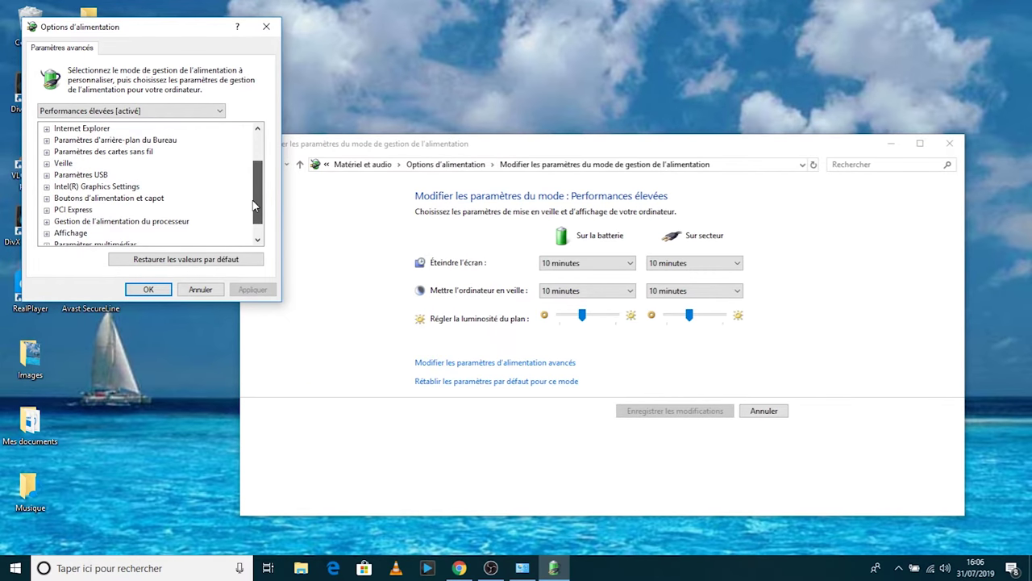
{"action": "left_click", "coordinate": [47, 222]}
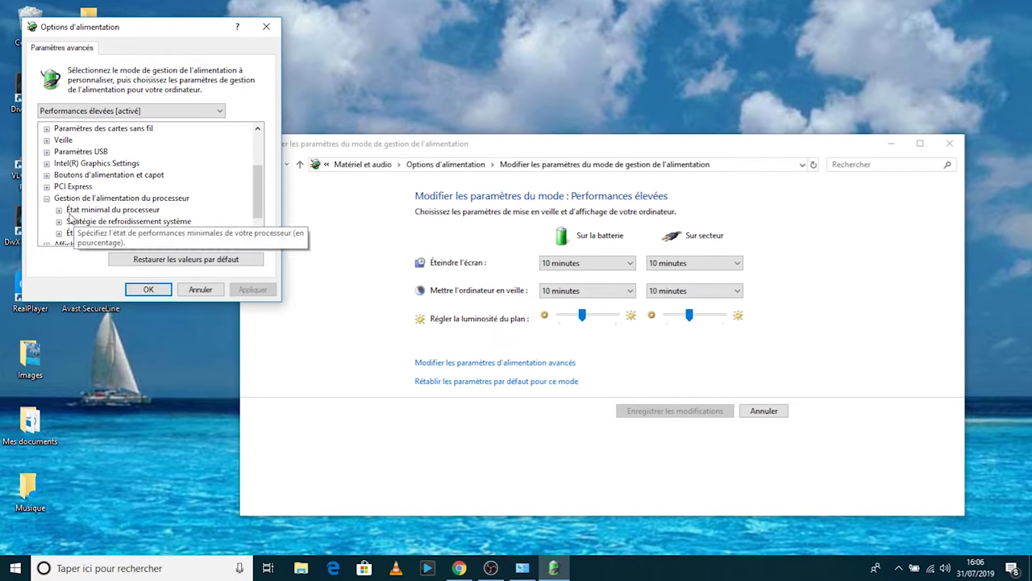
{"action": "left_click", "coordinate": [59, 210]}
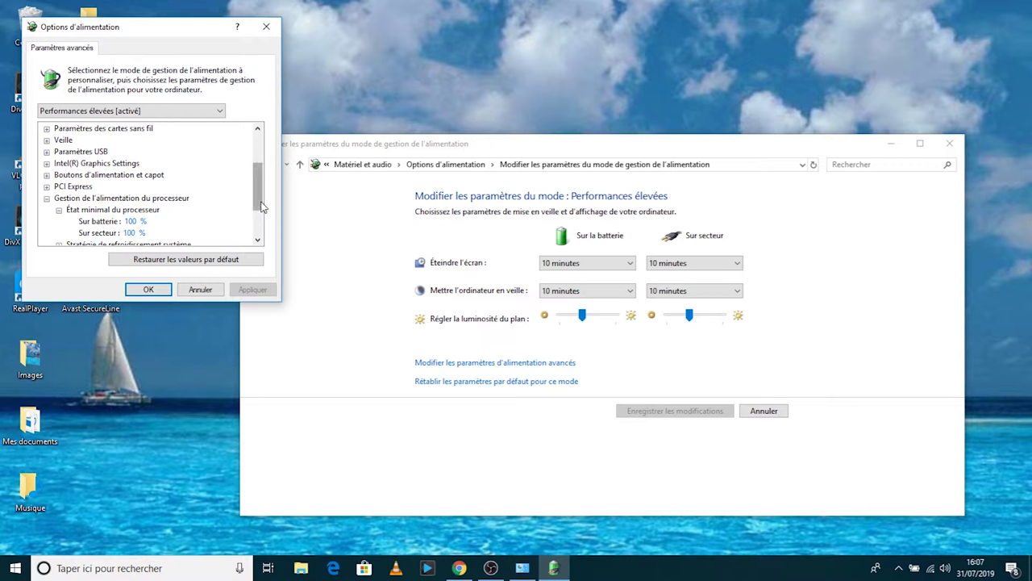
{"action": "scroll", "coordinate": [258, 206], "scroll_direction": "down", "scroll_amount": 1}
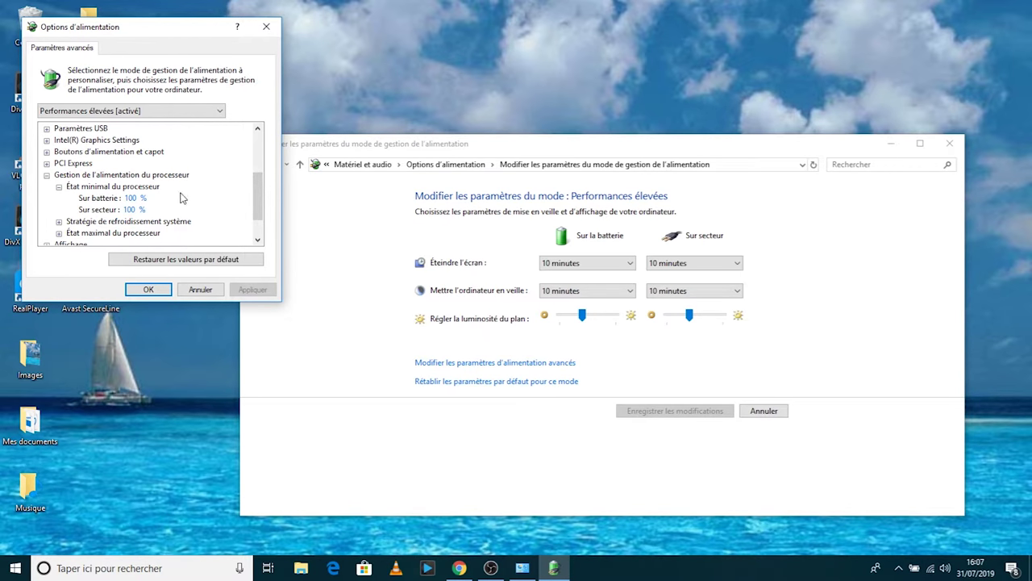
{"action": "left_click", "coordinate": [146, 290]}
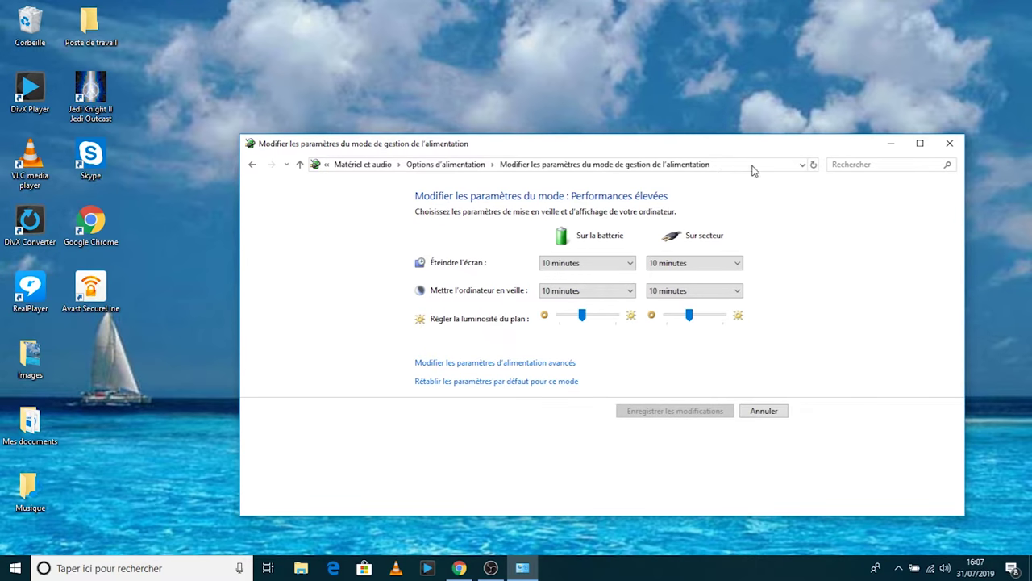
{"action": "left_click", "coordinate": [949, 142]}
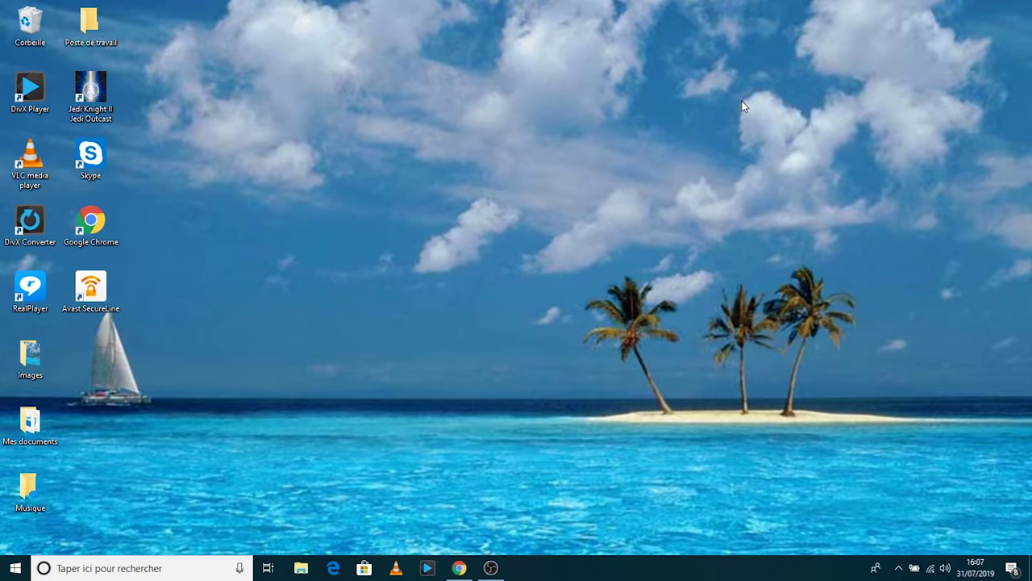